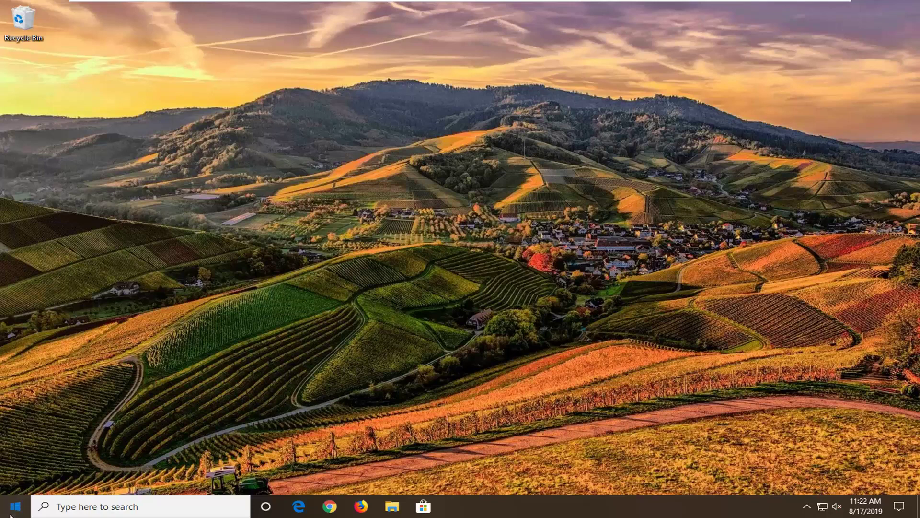
pyautogui.click(10, 498)
pyautogui.write('device mana')
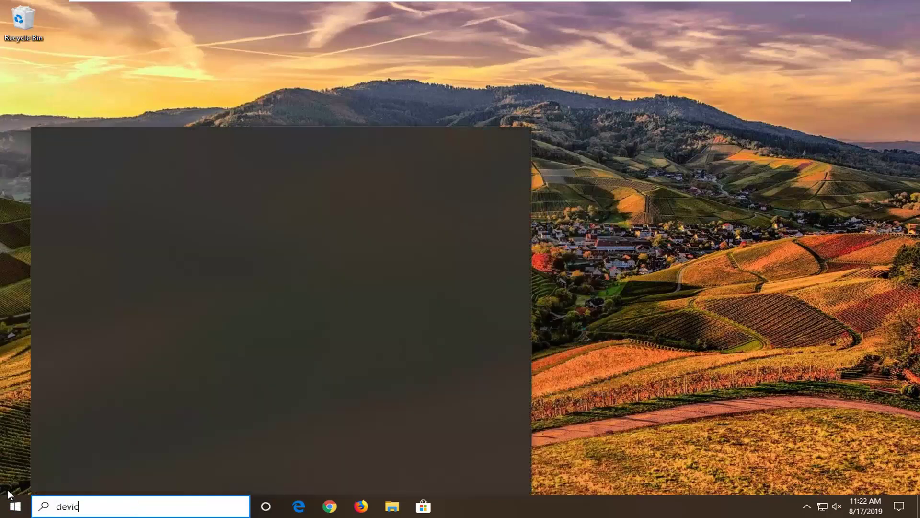
pyautogui.write('ger')
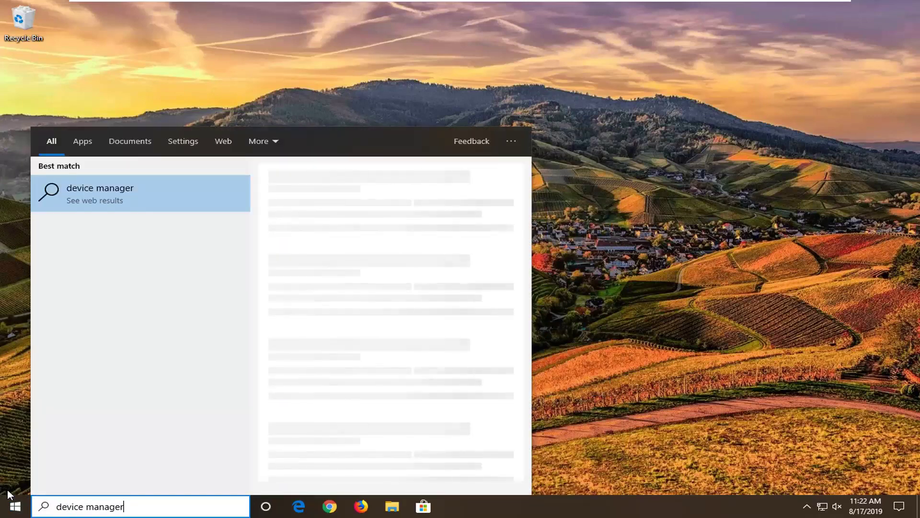
pyautogui.click(27, 431)
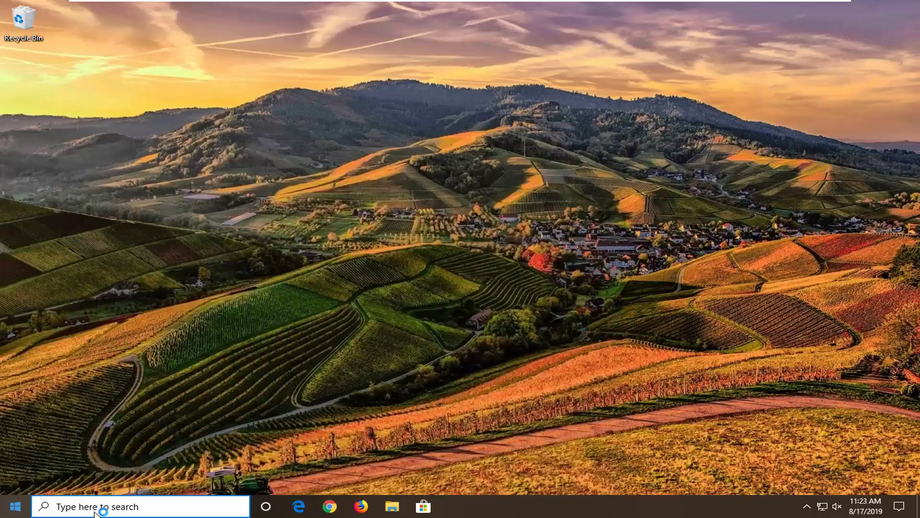
# Search Windows for "device manager" and open Device Manager.
pyautogui.click(5, 514)
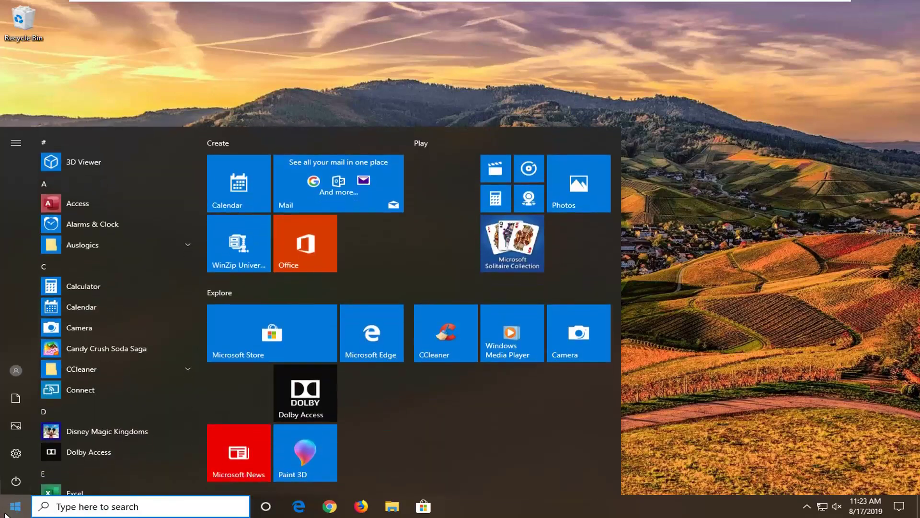
pyautogui.write('device manager')
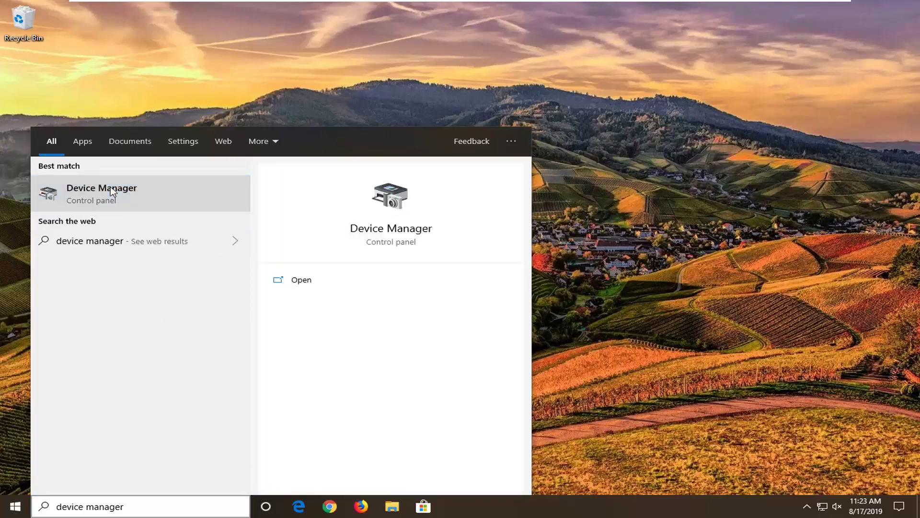
pyautogui.click(112, 191)
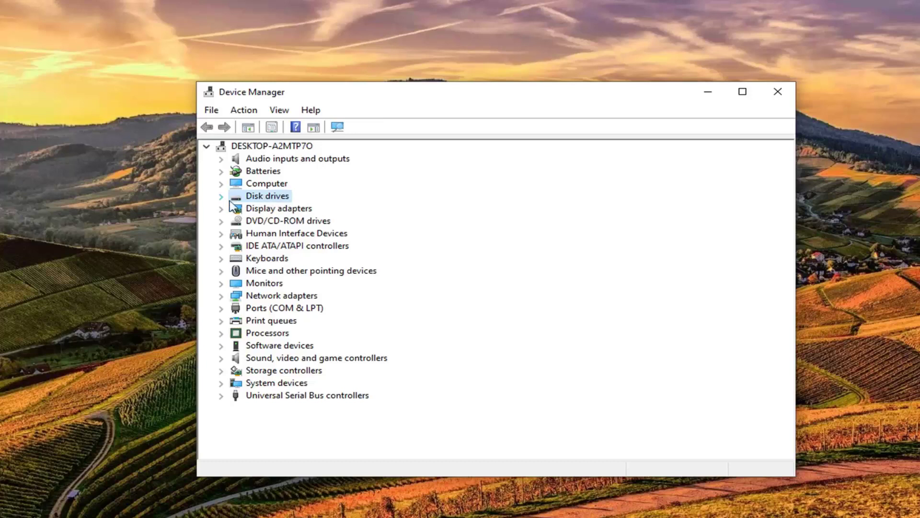
# Expand the disk drives category and open the properties of the VMware Virtual S SCSI Disk Device.
pyautogui.doubleClick(258, 199)
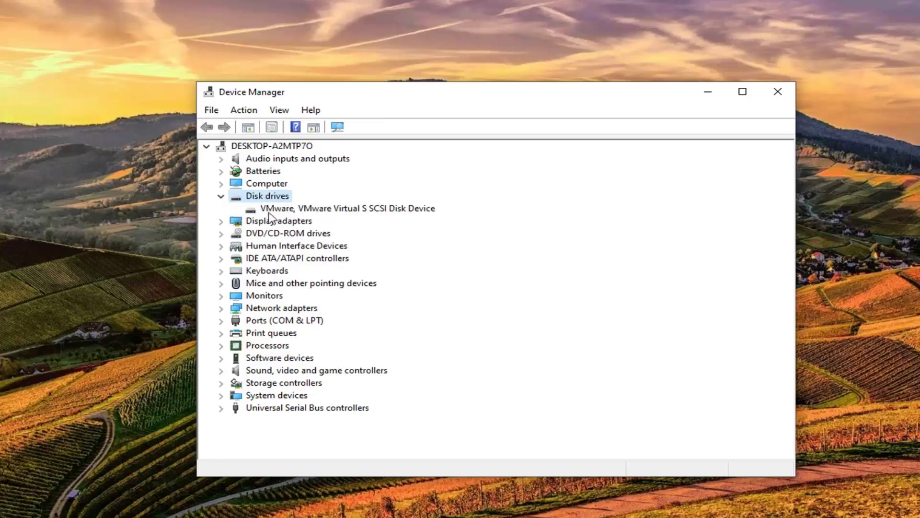
pyautogui.click(293, 209)
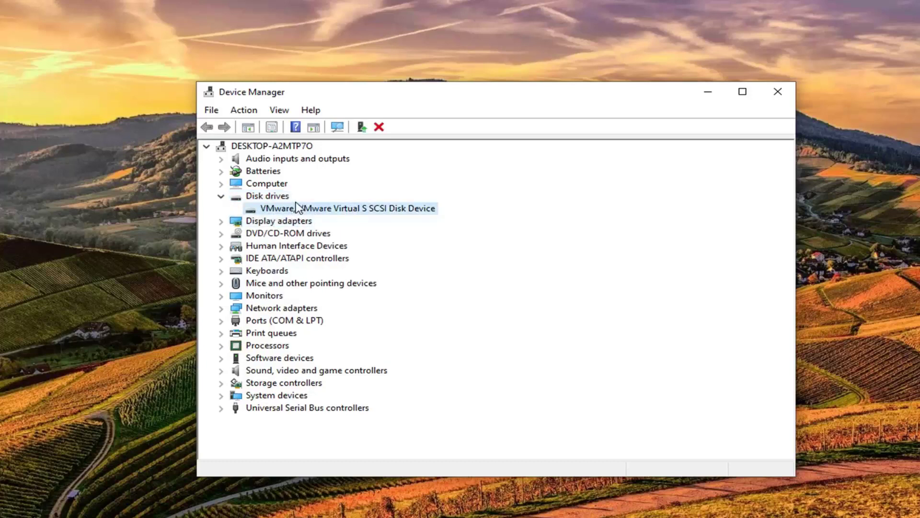
pyautogui.rightClick(293, 211)
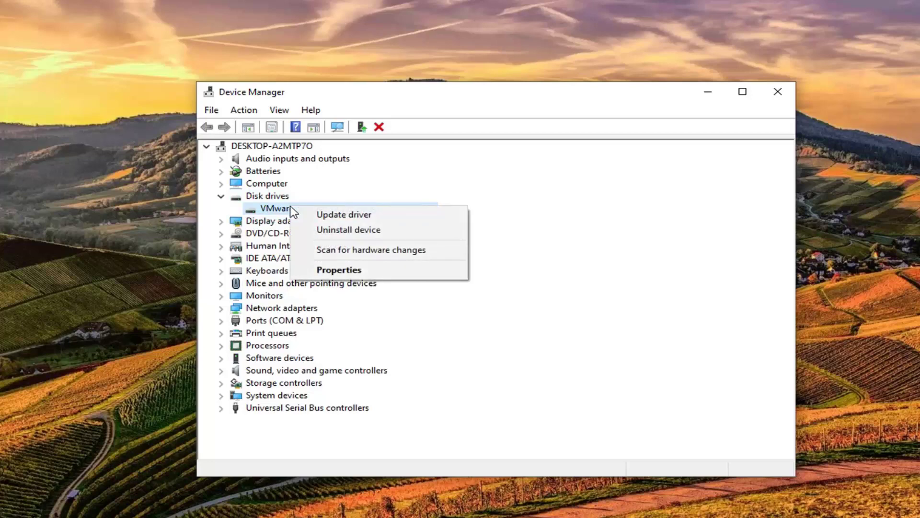
pyautogui.click(337, 268)
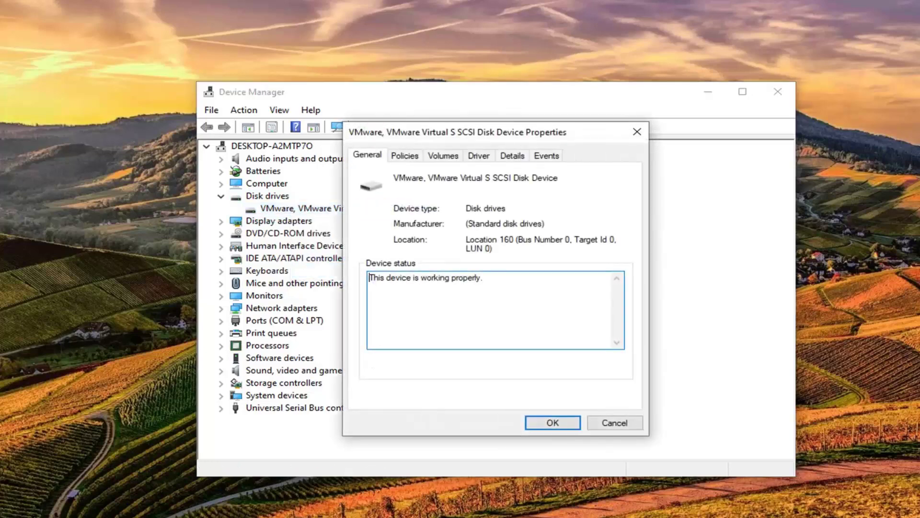
# Set the disk's removal policy to Quick removal, decline the immediate restart and close Device Manager.
pyautogui.click(412, 155)
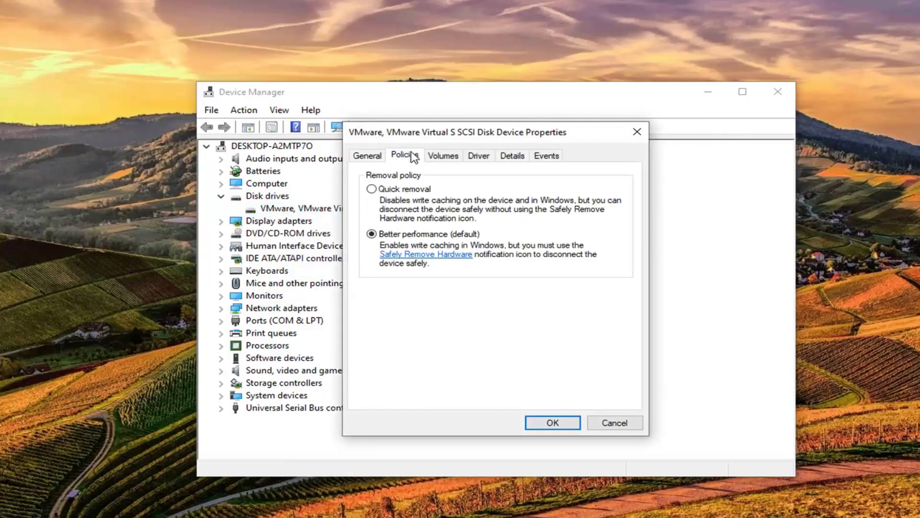
pyautogui.click(378, 189)
pyautogui.click(559, 423)
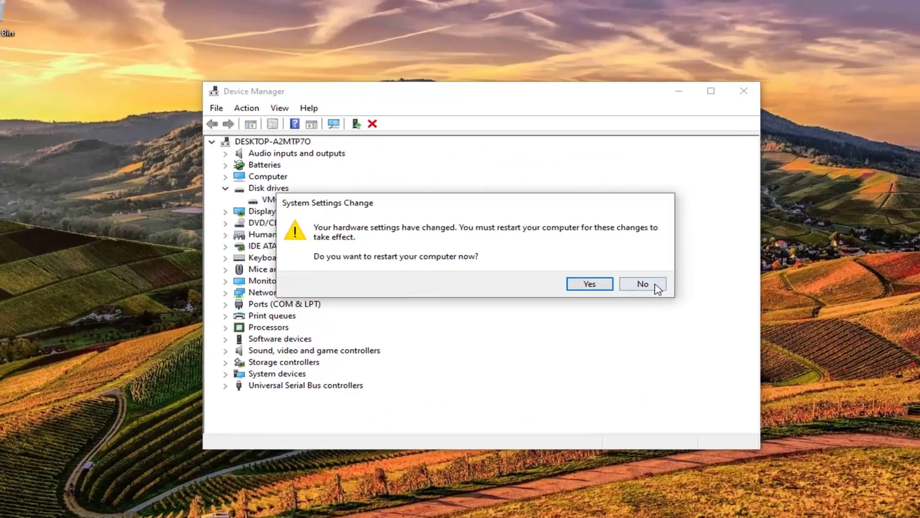
pyautogui.click(669, 298)
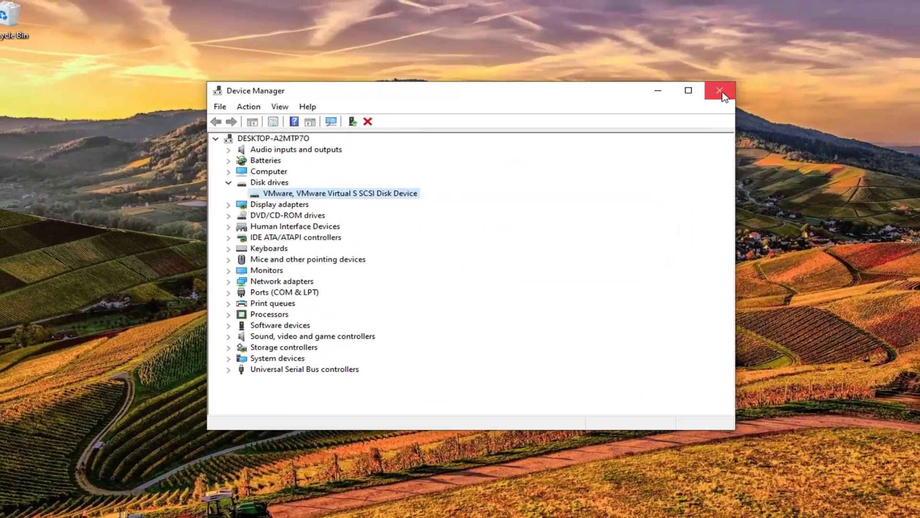
pyautogui.click(731, 90)
# Search Windows for "file explorer", open File Explorer and go to This PC.
pyautogui.click(16, 507)
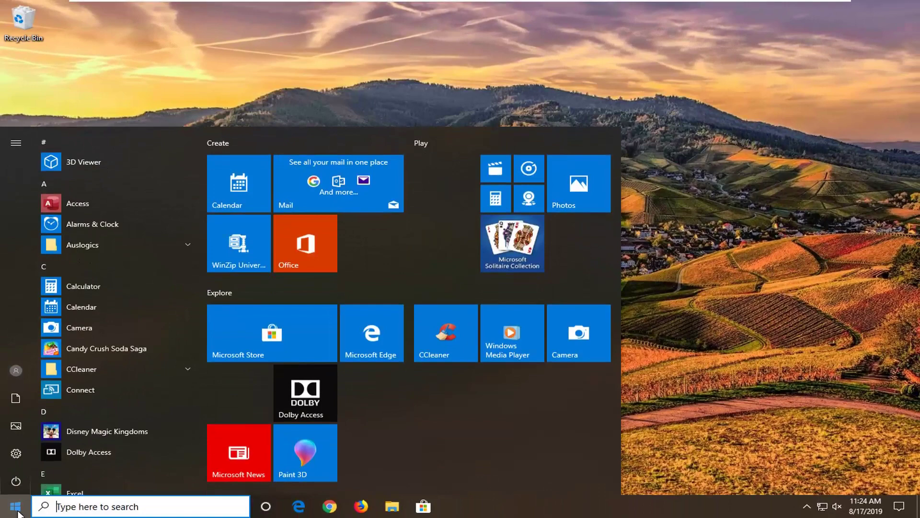
pyautogui.write('file explorer')
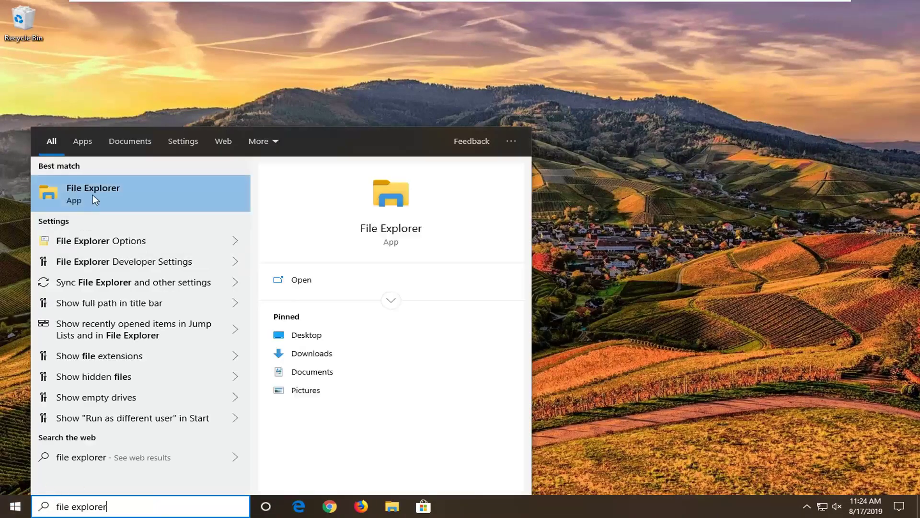
pyautogui.click(94, 199)
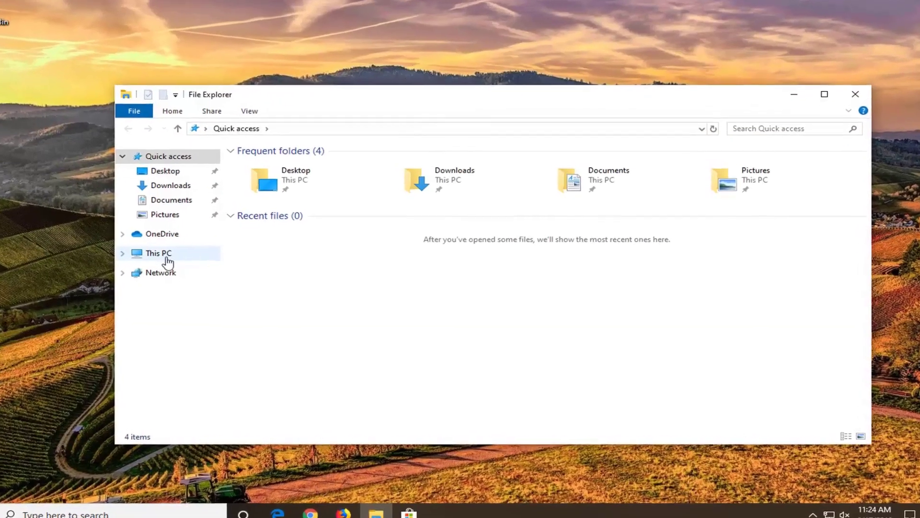
pyautogui.click(166, 258)
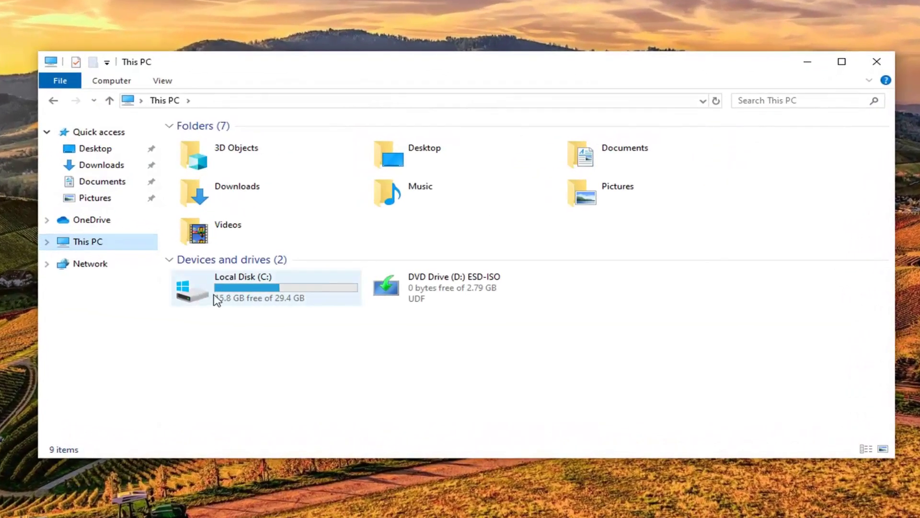
# Open the properties of Local Disk (C:) and show its error checking and optimization tools.
pyautogui.moveTo(216, 299)
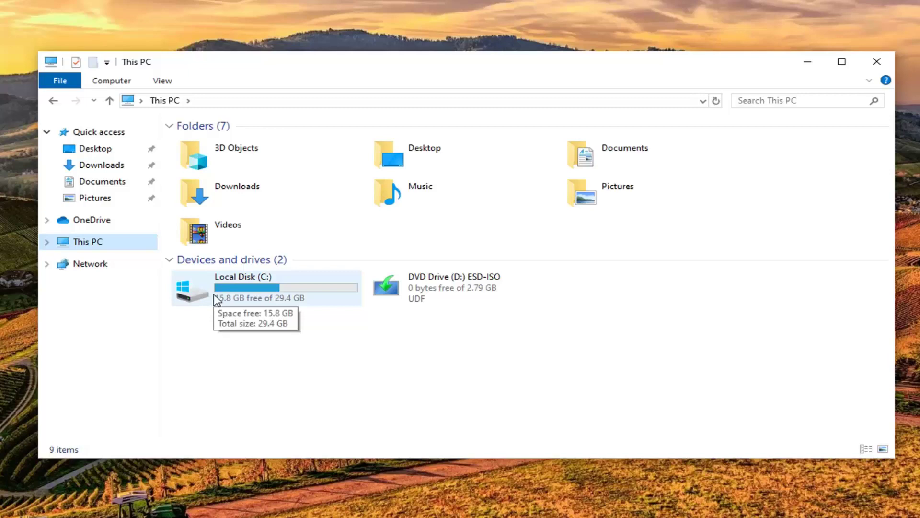
pyautogui.rightClick(223, 287)
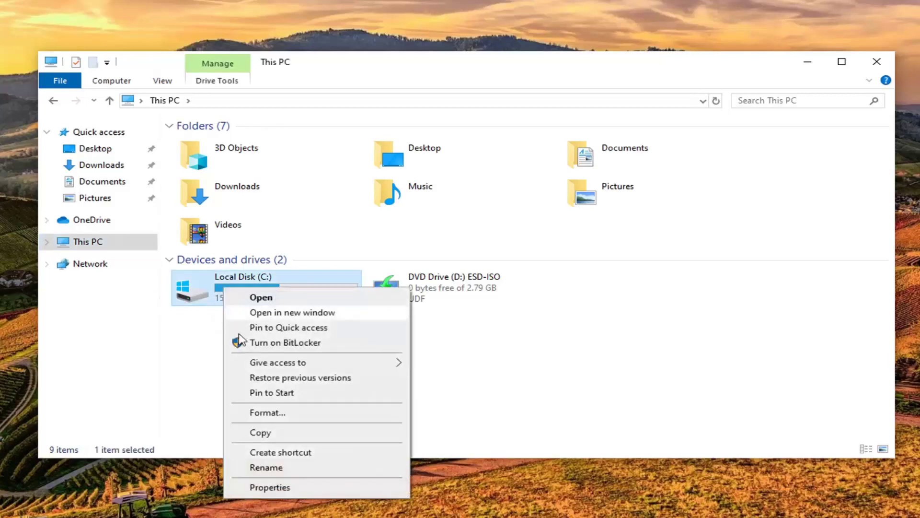
pyautogui.click(270, 487)
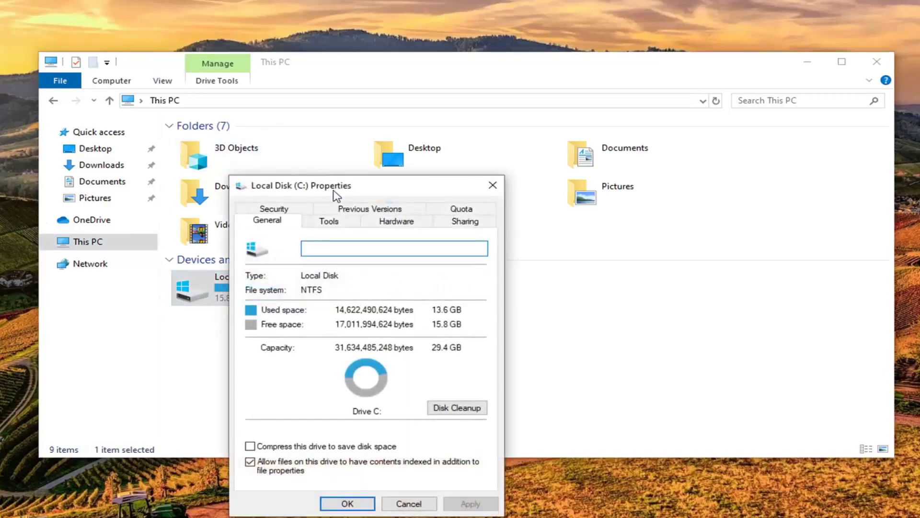
pyautogui.moveTo(361, 119); pyautogui.dragTo(376, 79)
pyautogui.click(365, 111)
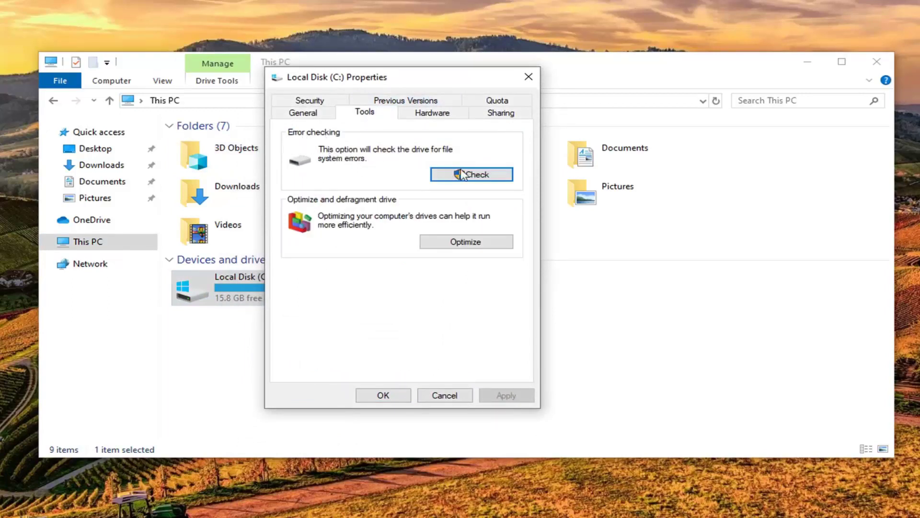
# Scan Local Disk (C:) for file system errors, and close its properties and File Explorer once the scan finishes.
pyautogui.click(475, 177)
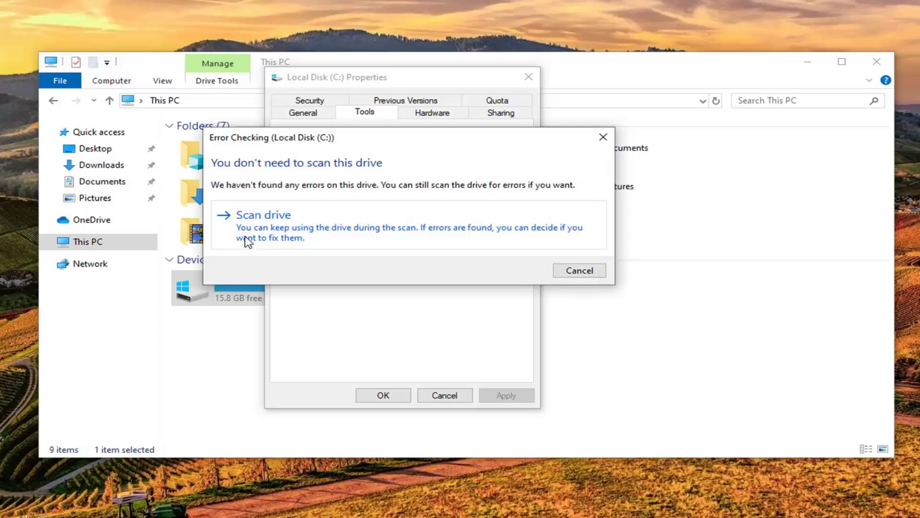
pyautogui.click(282, 242)
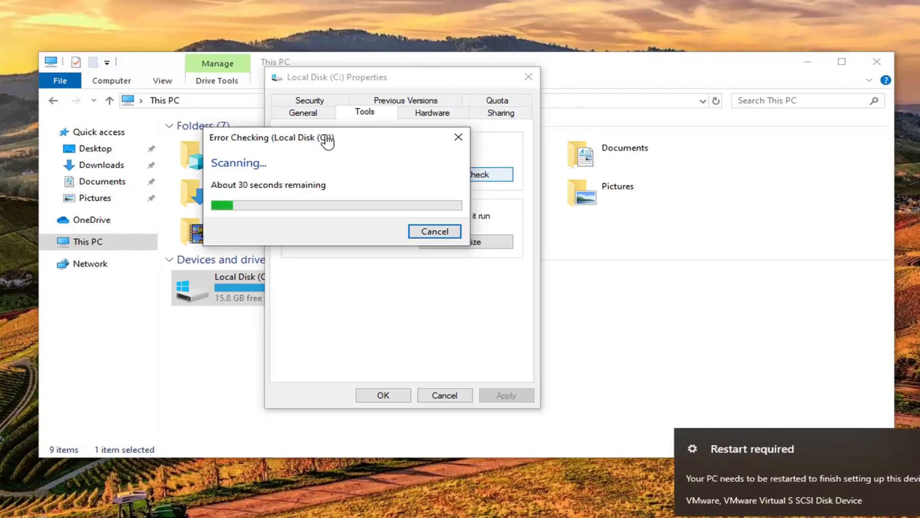
pyautogui.moveTo(327, 140); pyautogui.dragTo(393, 156)
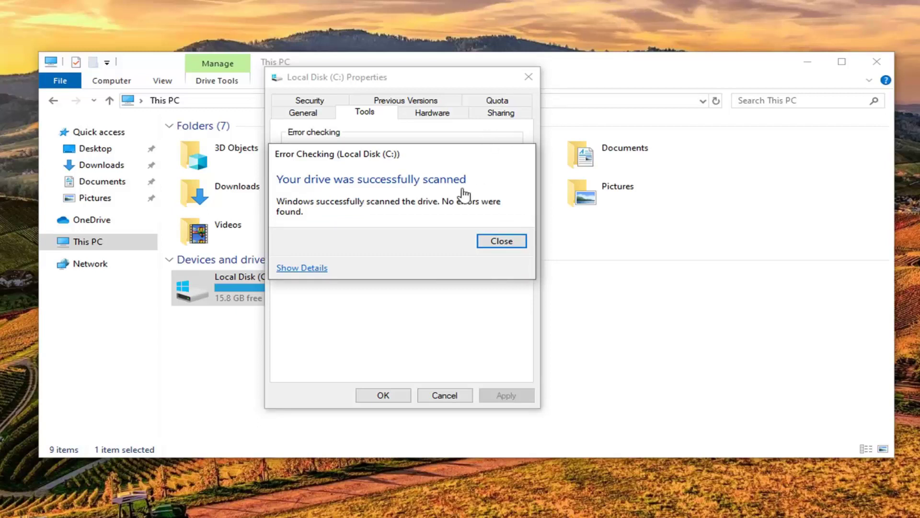
pyautogui.click(497, 242)
pyautogui.click(529, 76)
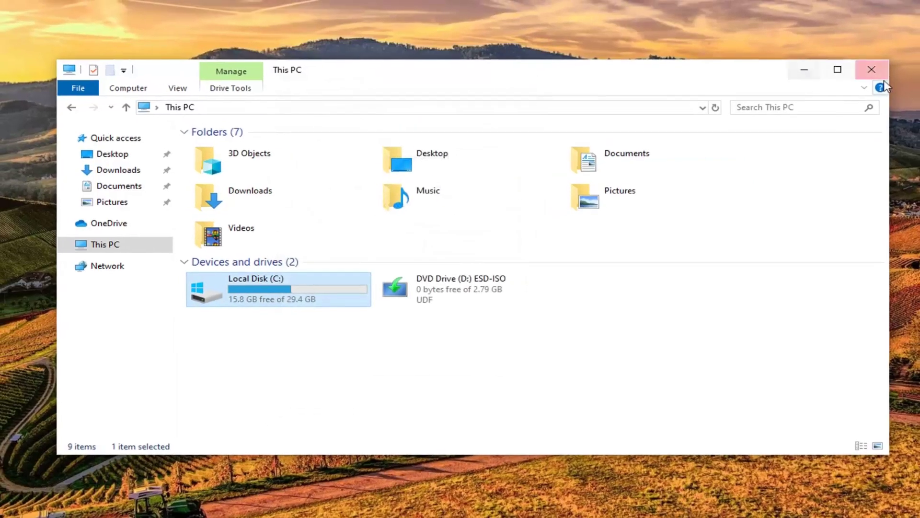
pyautogui.click(877, 61)
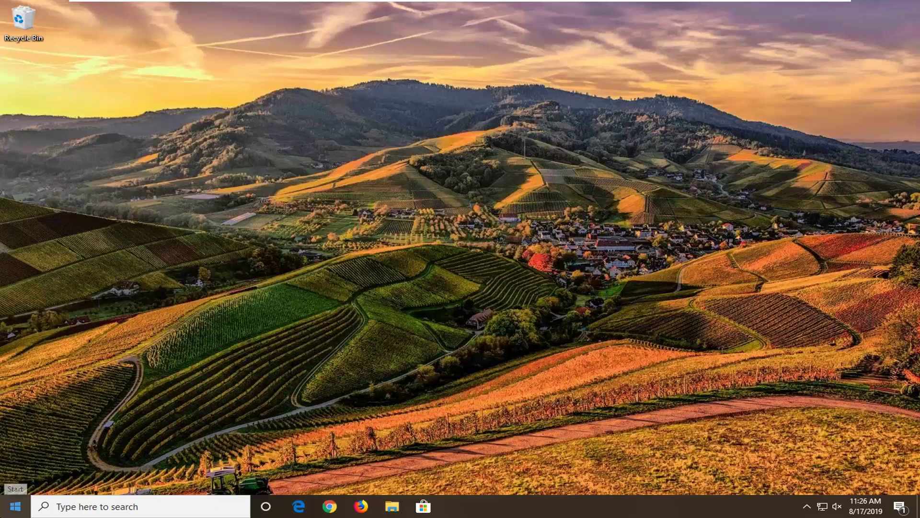
# Search Windows for "cmd" and open Command Prompt as administrator, allowing it to make changes to the device.
pyautogui.click(15, 506)
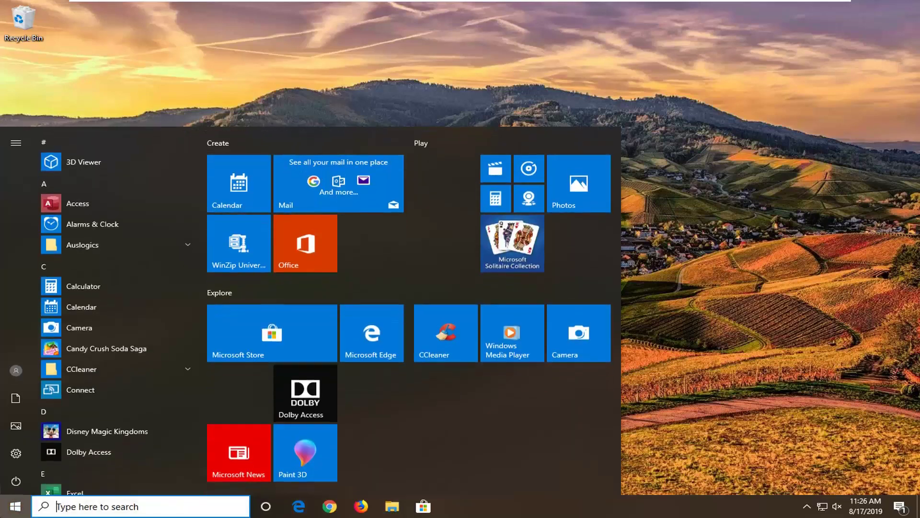
pyautogui.write('cmd')
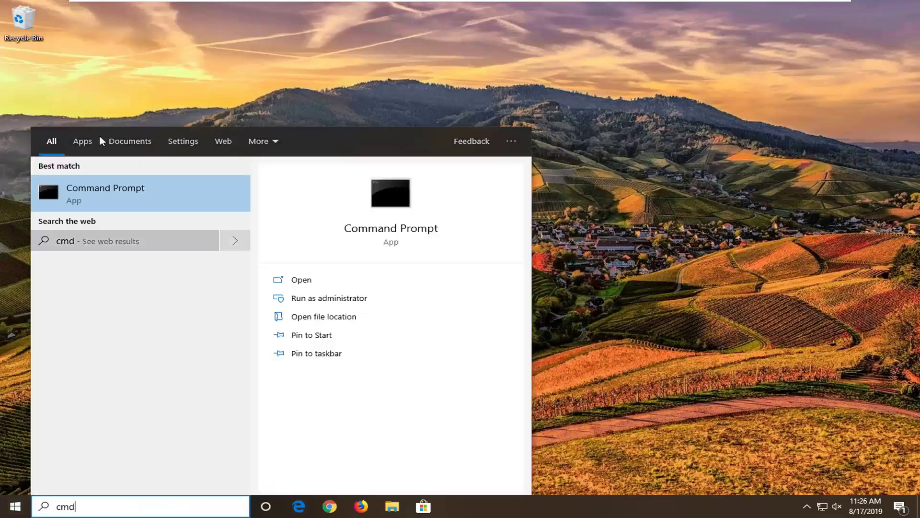
pyautogui.rightClick(88, 200)
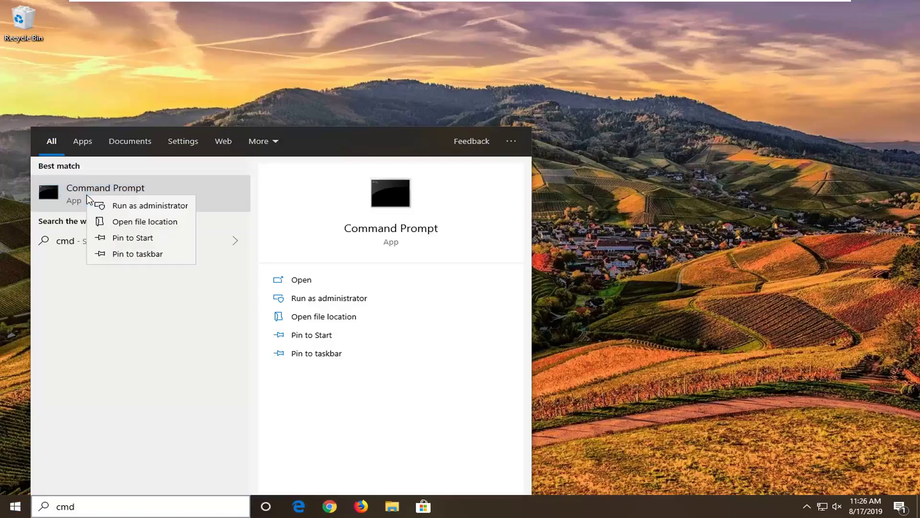
pyautogui.click(150, 206)
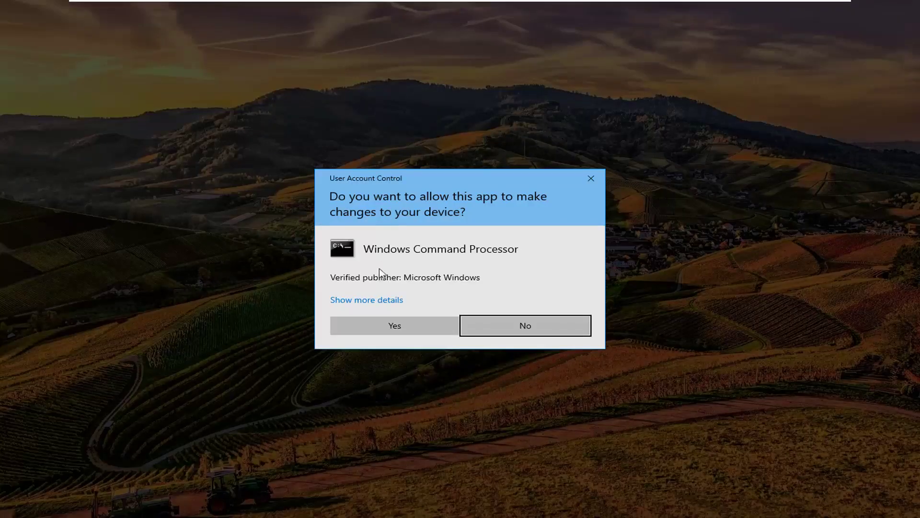
pyautogui.click(383, 325)
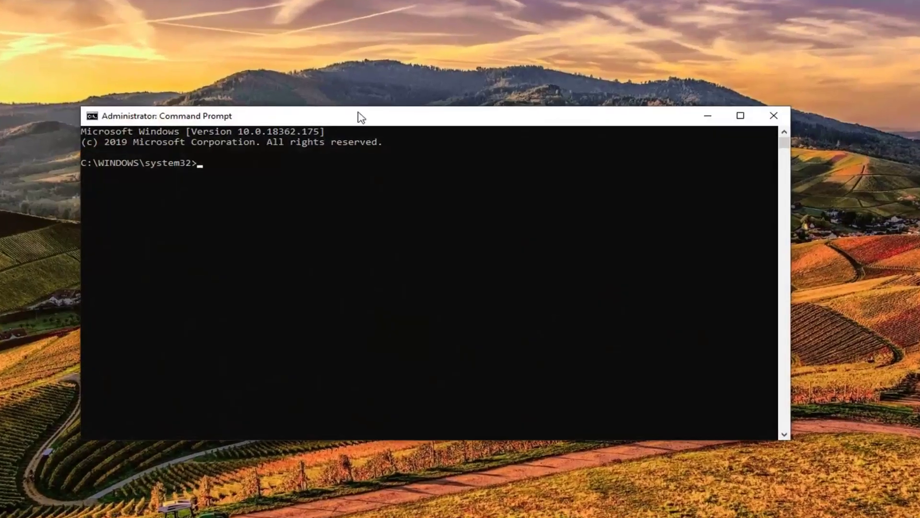
# Run the system file check with "sfc /scannow" and close Command Prompt once the scan finishes.
pyautogui.write('sfc')
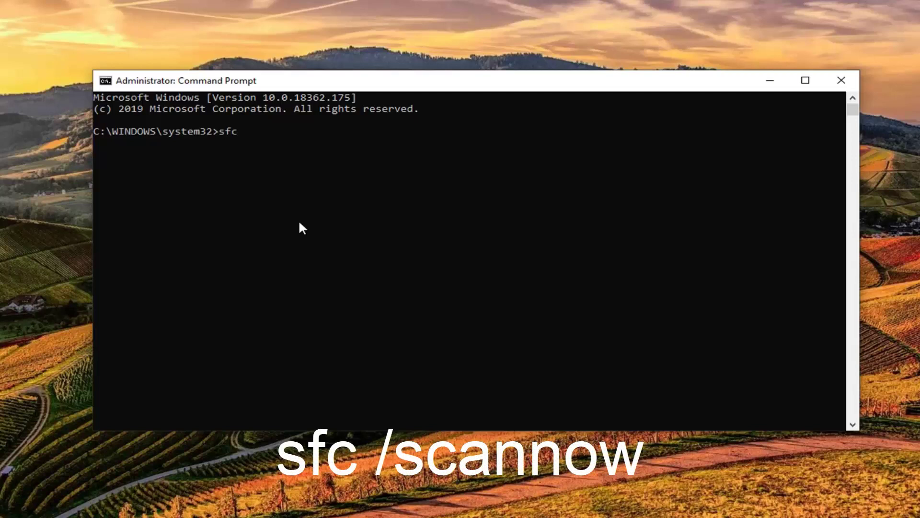
pyautogui.write('scannow')
pyautogui.press('Return')
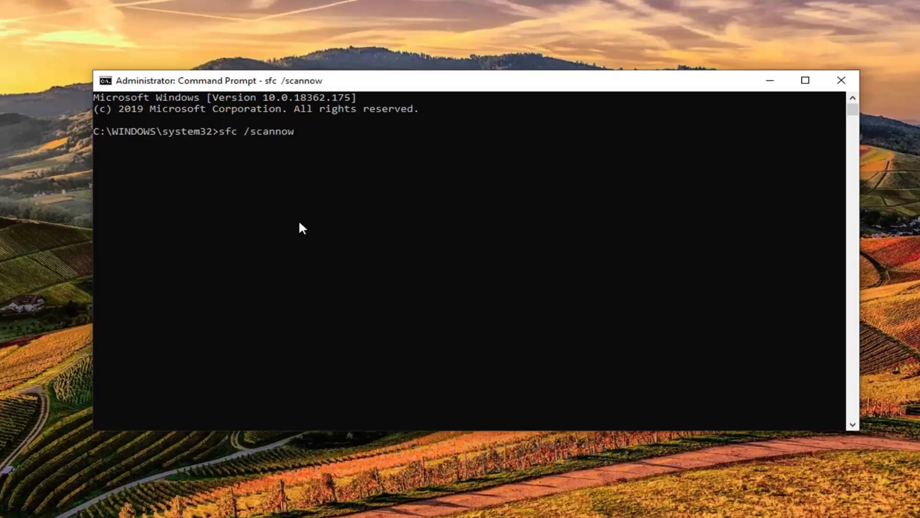
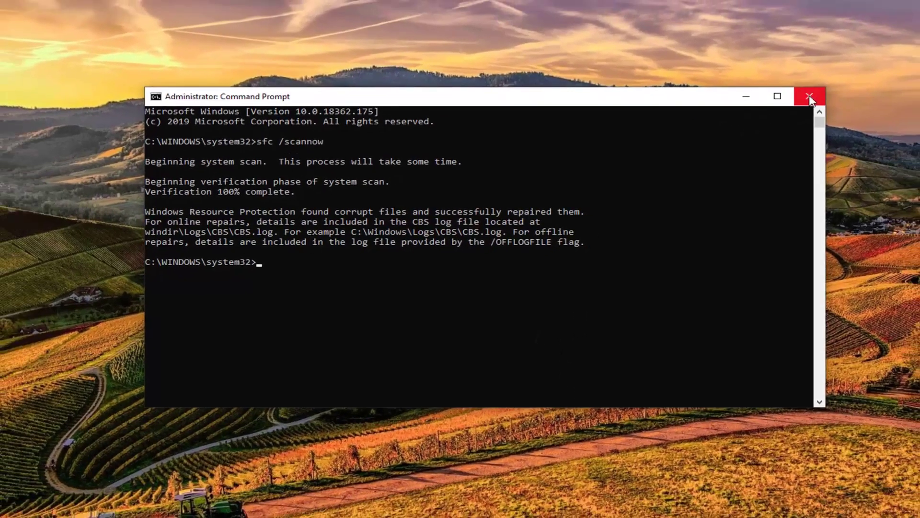
pyautogui.click(822, 90)
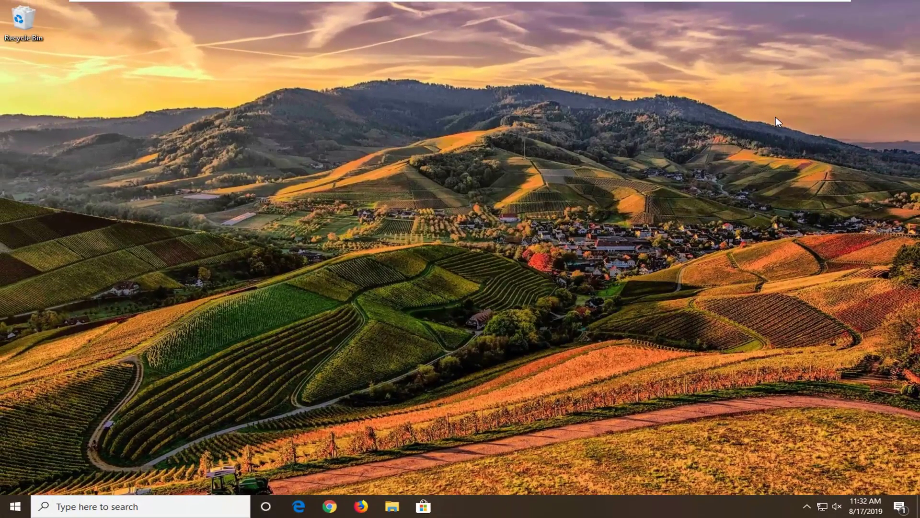